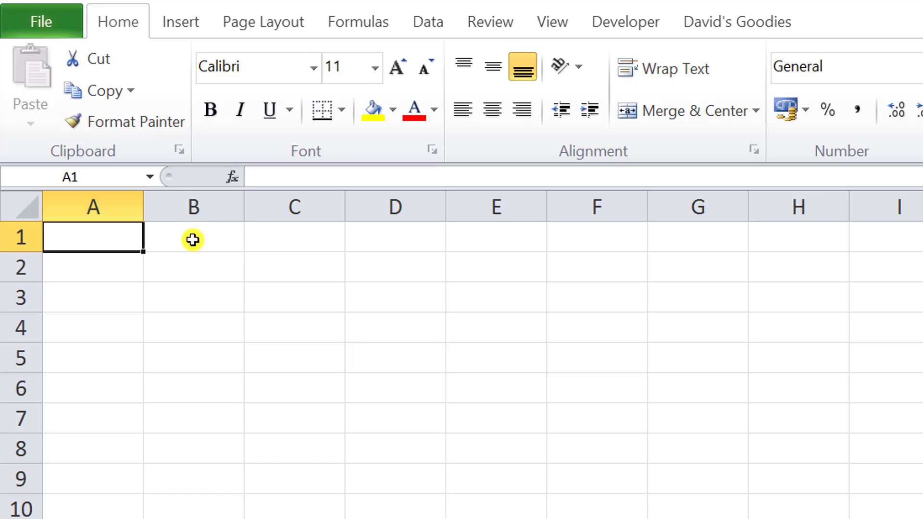
- Select the cell block B3:D9, starting from B3
{"action": "left_click", "coordinate": [185, 297]}
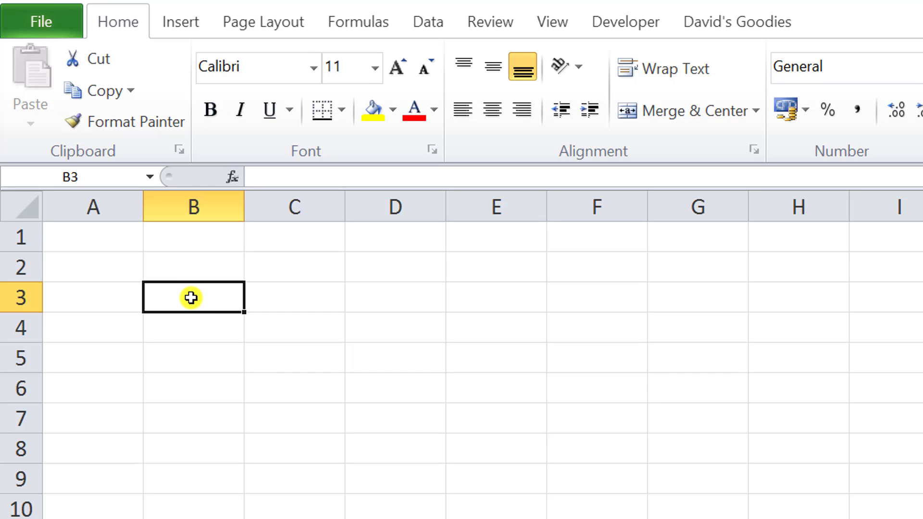
{"action": "left_click_drag", "start_coordinate": [191, 298], "coordinate": [433, 475]}
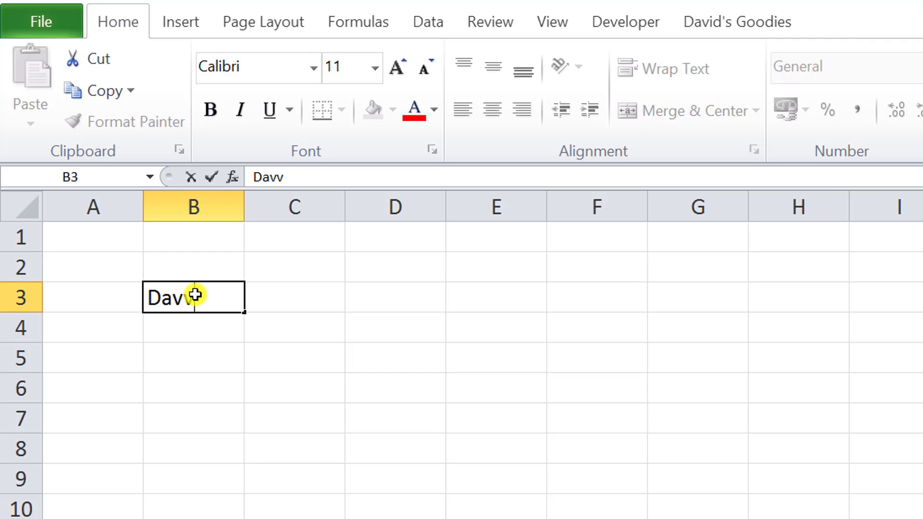
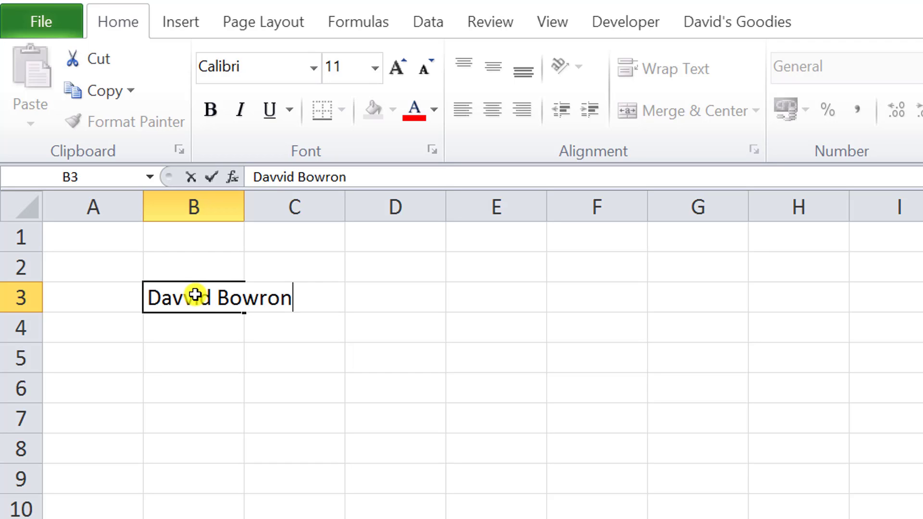
- Enter a person's full name in B3, with the first name misspelled, then reselect B3 to check it
{"action": "key", "text": "Return"}
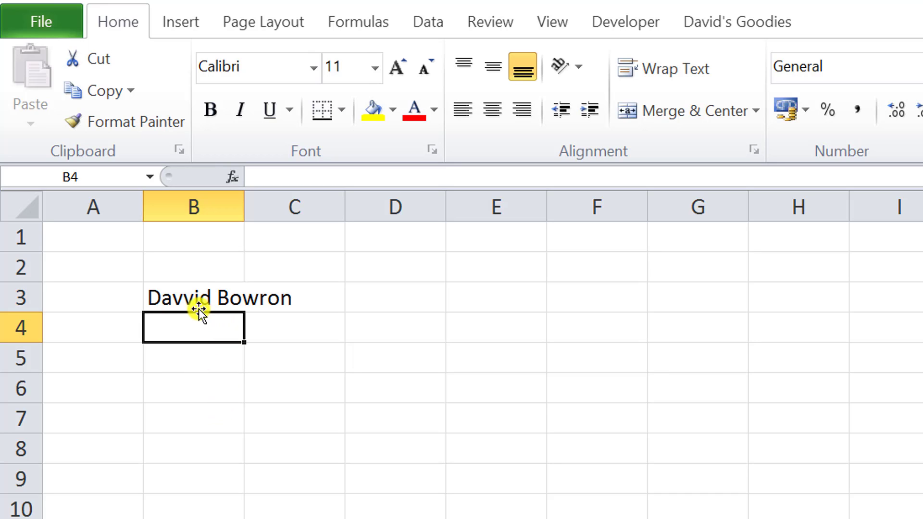
{"action": "left_click", "coordinate": [190, 302]}
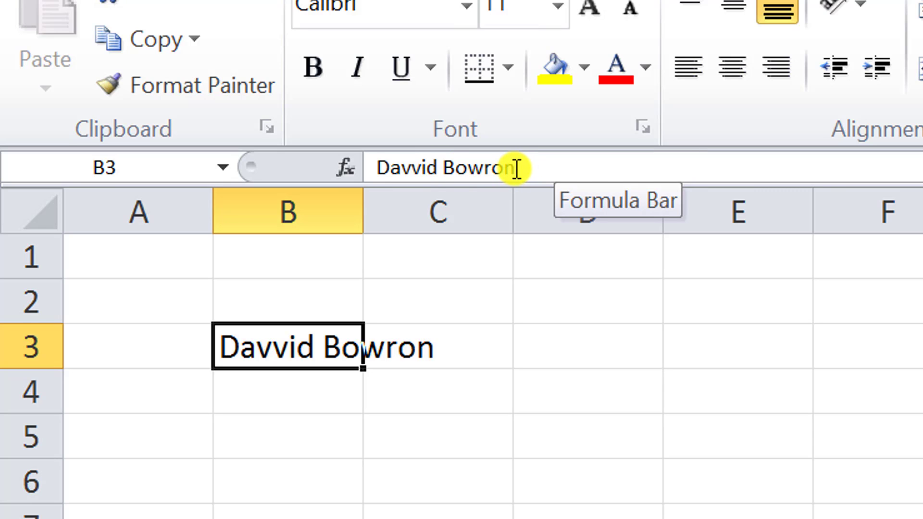
- Delete the extra 'v' from the first name in B3 through the formula bar and confirm
{"action": "left_click", "coordinate": [519, 168]}
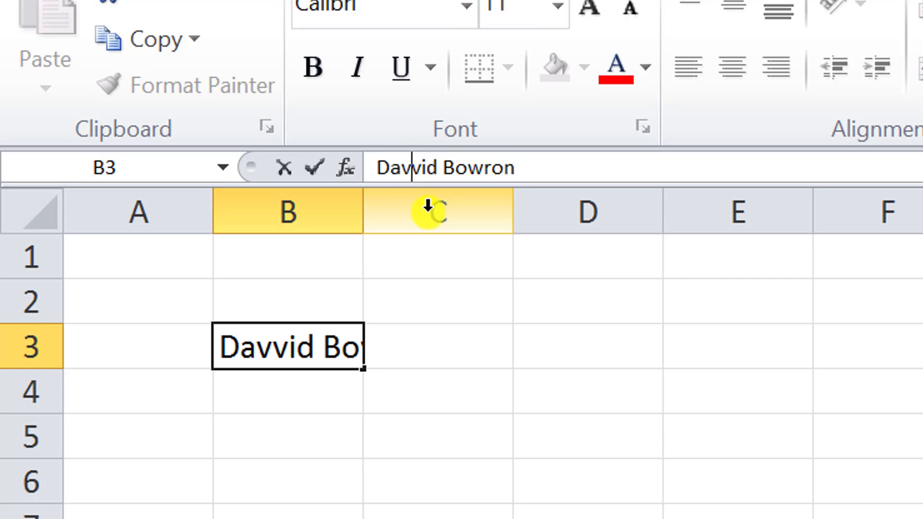
{"action": "key", "text": "Delete"}
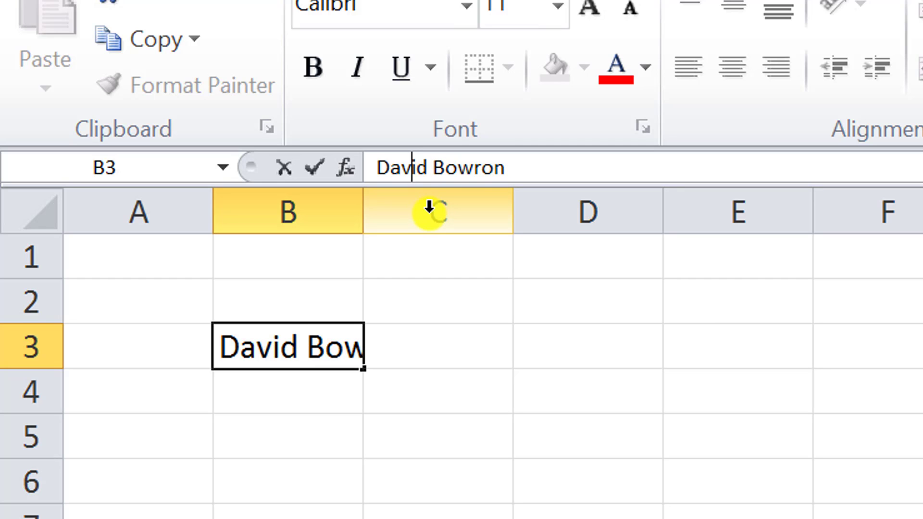
{"action": "left_click", "coordinate": [313, 170]}
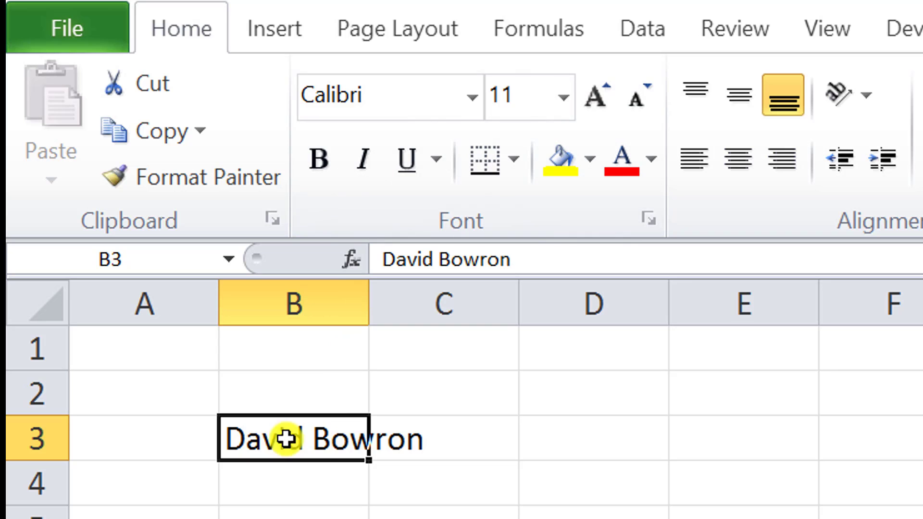
- Make the name in B3 bold and settle its font size at 14 point
{"action": "left_click", "coordinate": [320, 159]}
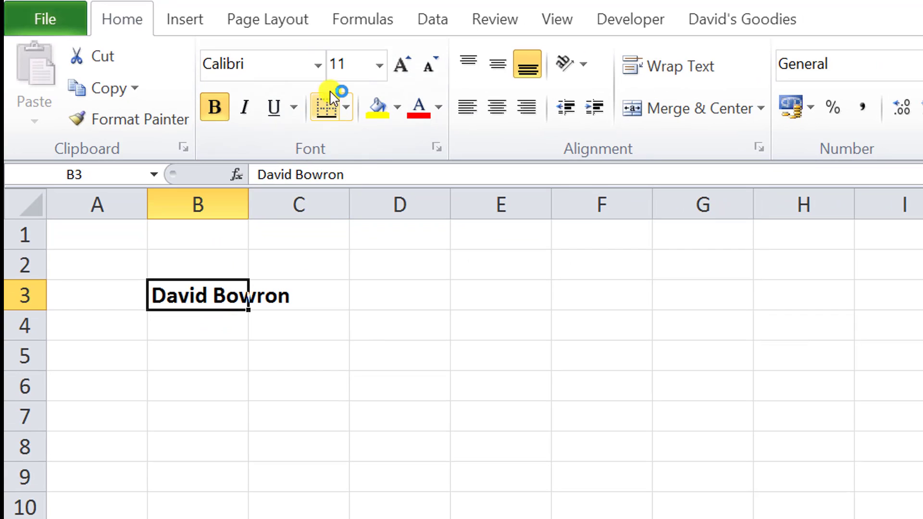
{"action": "left_click", "coordinate": [404, 66]}
{"action": "left_click", "coordinate": [404, 65]}
{"action": "left_click", "coordinate": [405, 65]}
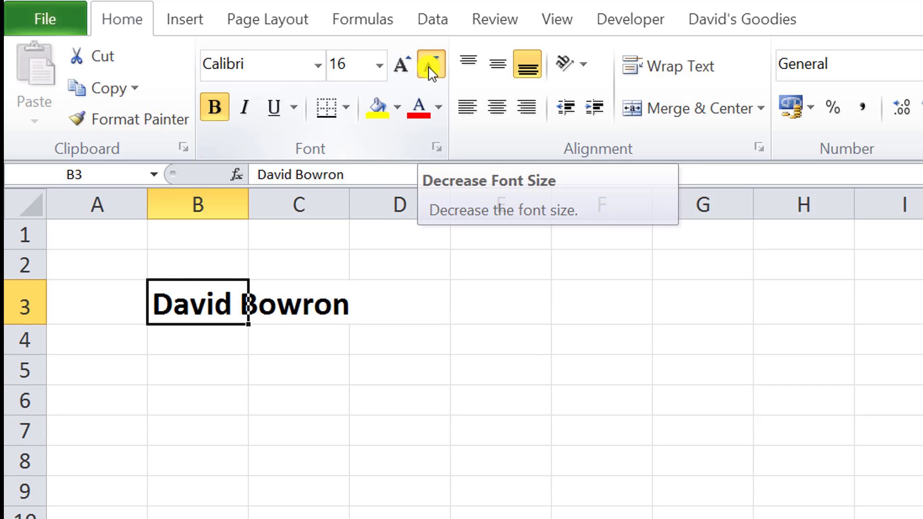
{"action": "left_click", "coordinate": [430, 69]}
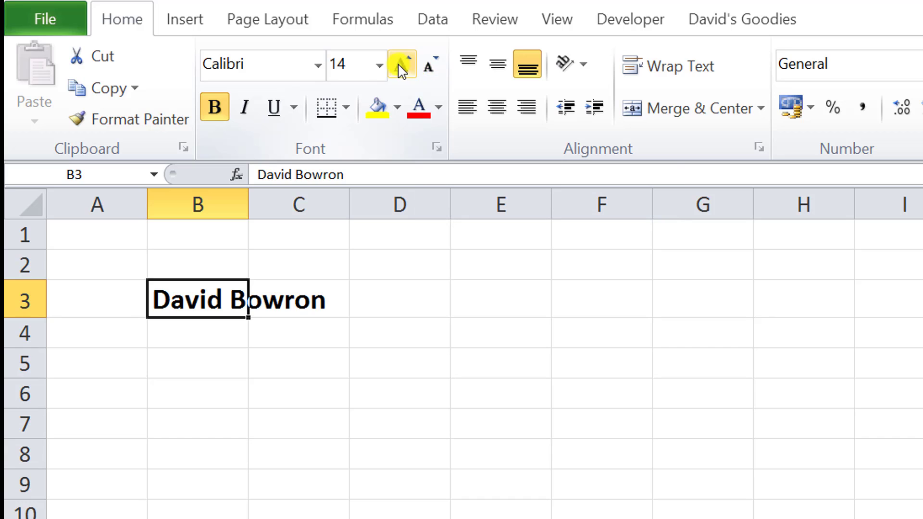
{"action": "left_click", "coordinate": [379, 65]}
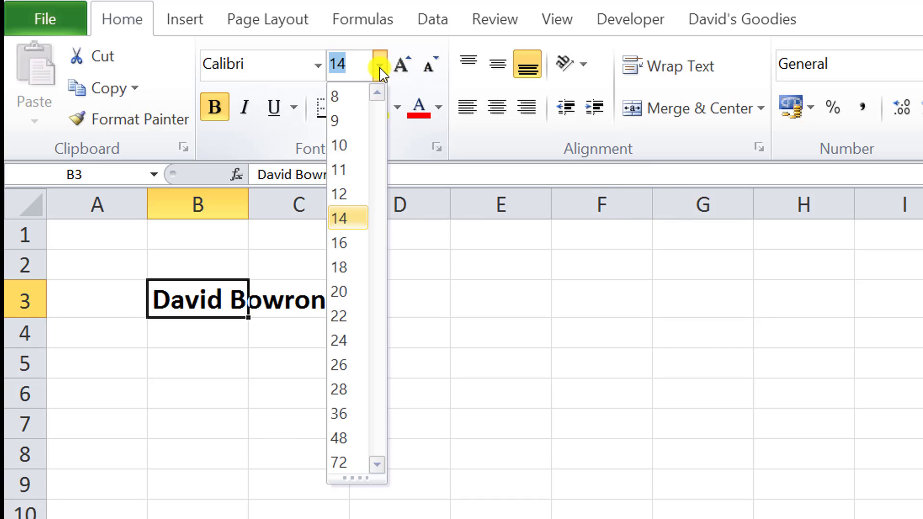
{"action": "left_click", "coordinate": [345, 202]}
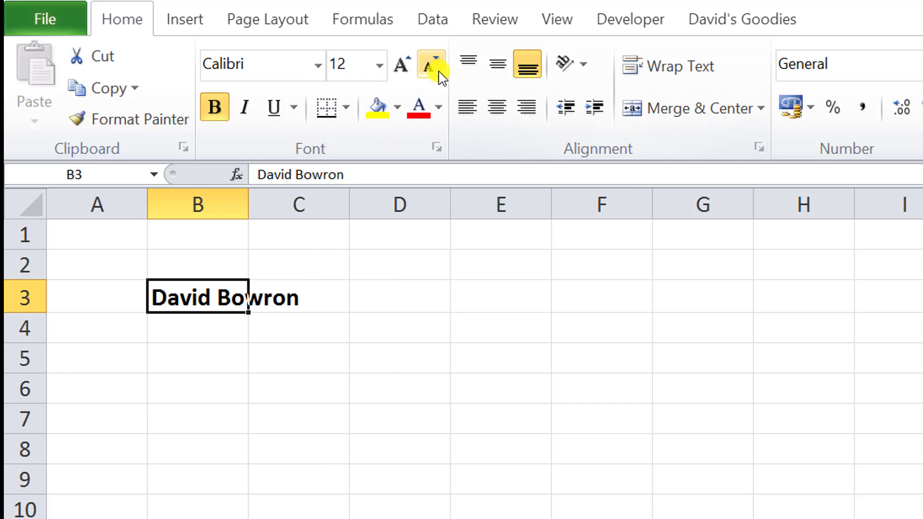
{"action": "left_click", "coordinate": [403, 65]}
{"action": "left_click", "coordinate": [403, 65]}
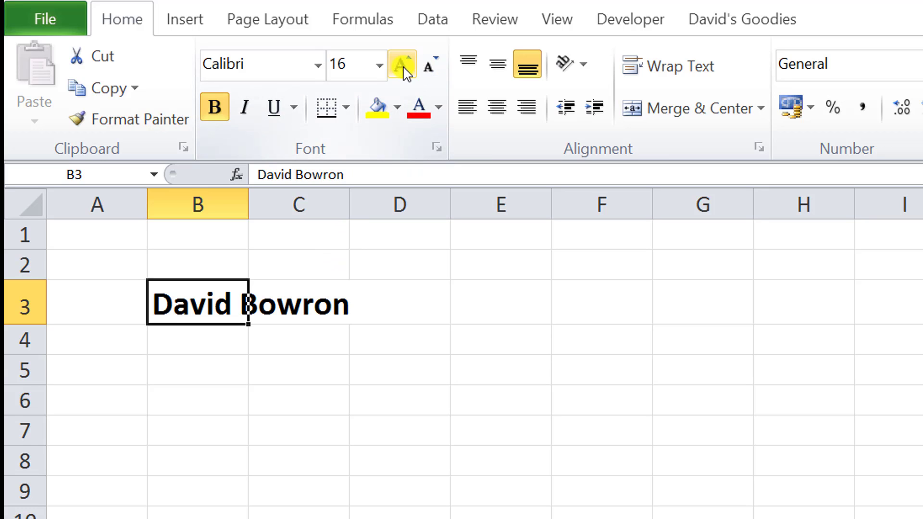
{"action": "left_click", "coordinate": [429, 68]}
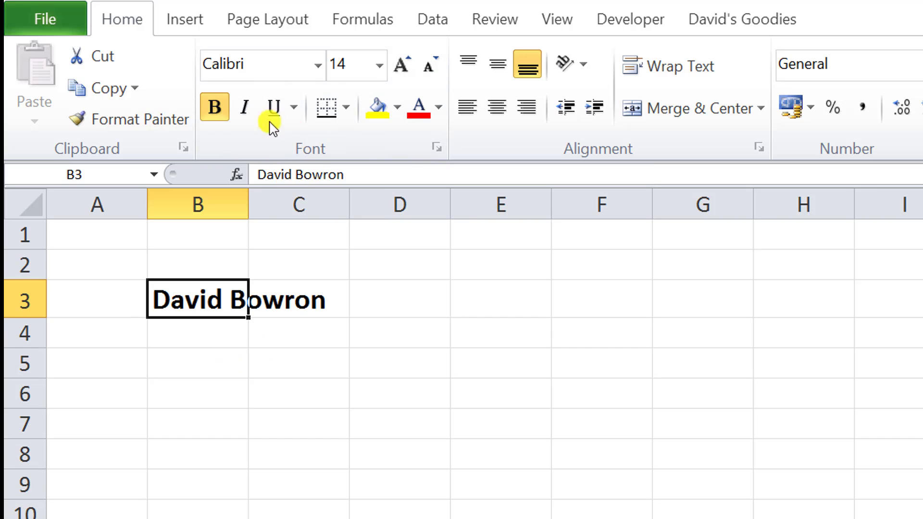
- Browse the Insert, Page Layout and View ribbon tabs, then return to Home
{"action": "left_click", "coordinate": [184, 27]}
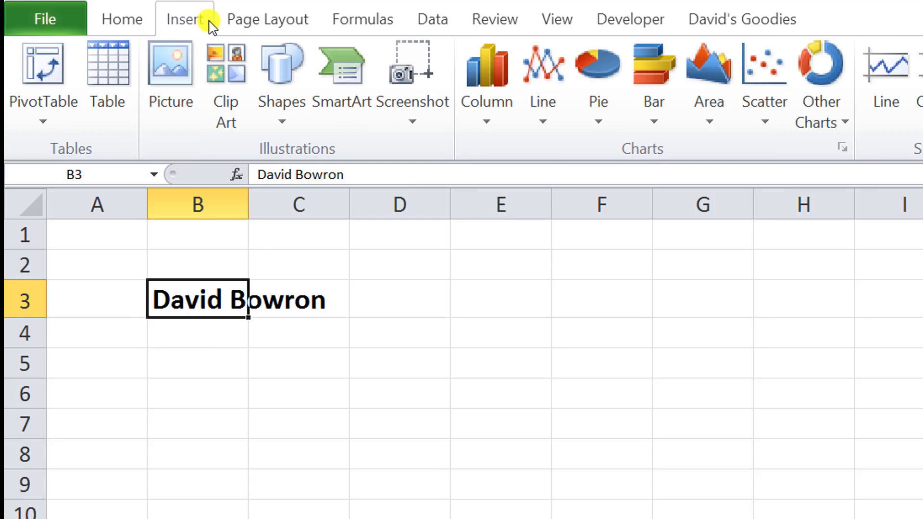
{"action": "left_click", "coordinate": [264, 25]}
{"action": "left_click", "coordinate": [182, 32]}
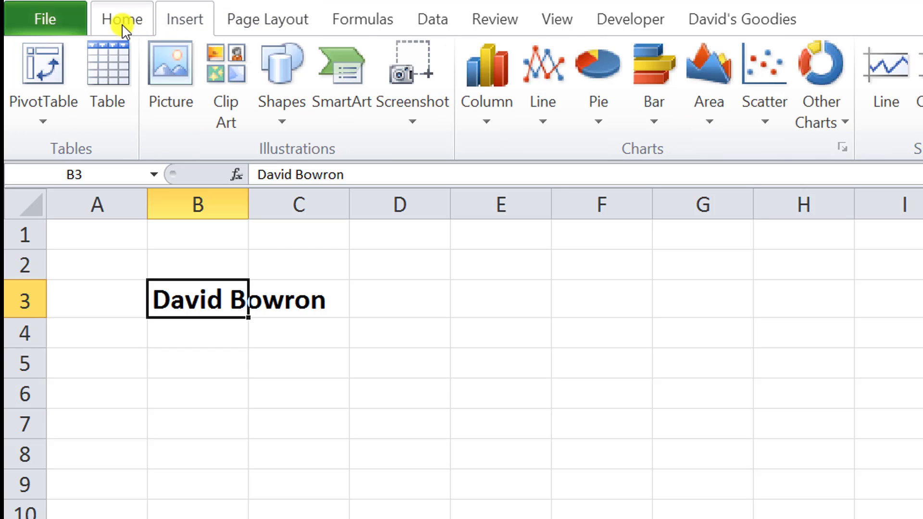
{"action": "left_click", "coordinate": [560, 21]}
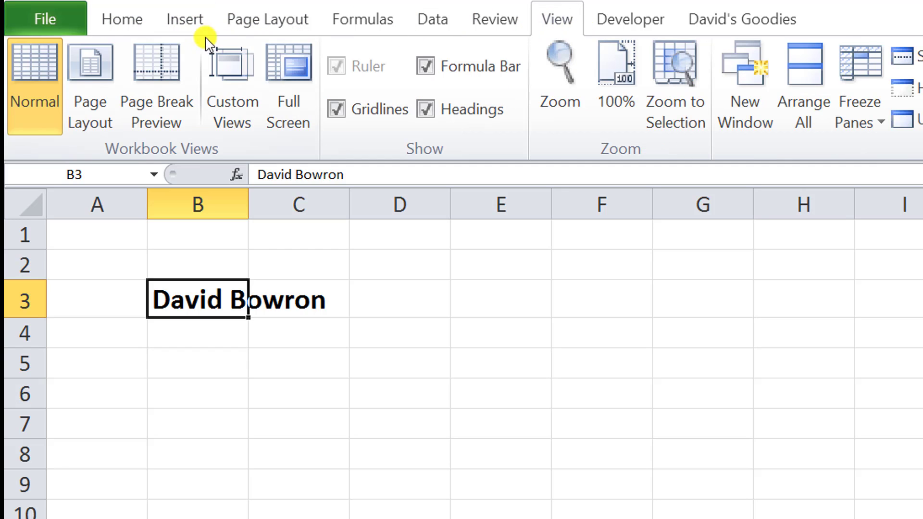
{"action": "left_click", "coordinate": [120, 23]}
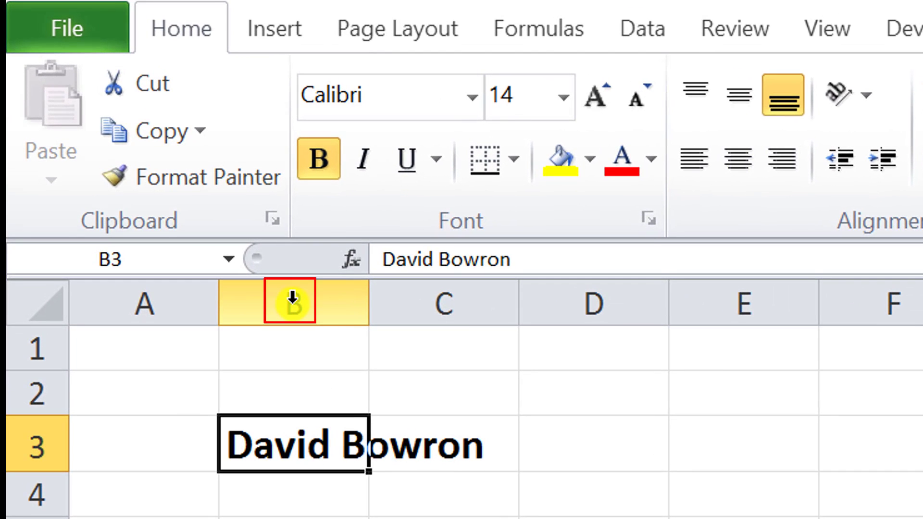
{"action": "left_click", "coordinate": [292, 299]}
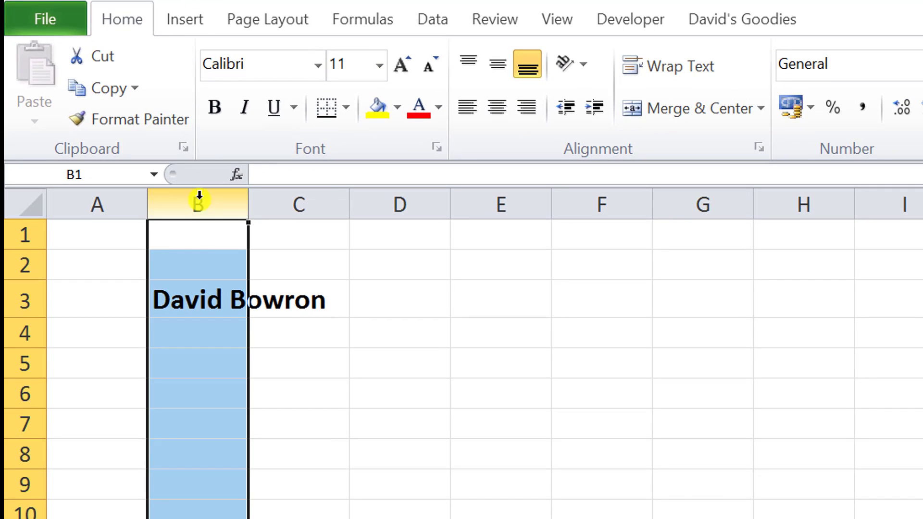
{"action": "left_click_drag", "start_coordinate": [199, 196], "coordinate": [595, 200]}
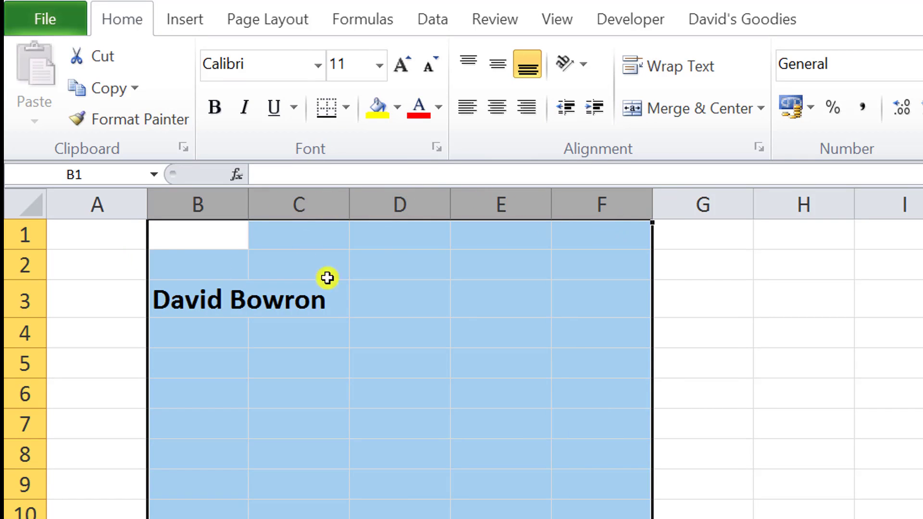
{"action": "left_click", "coordinate": [205, 233]}
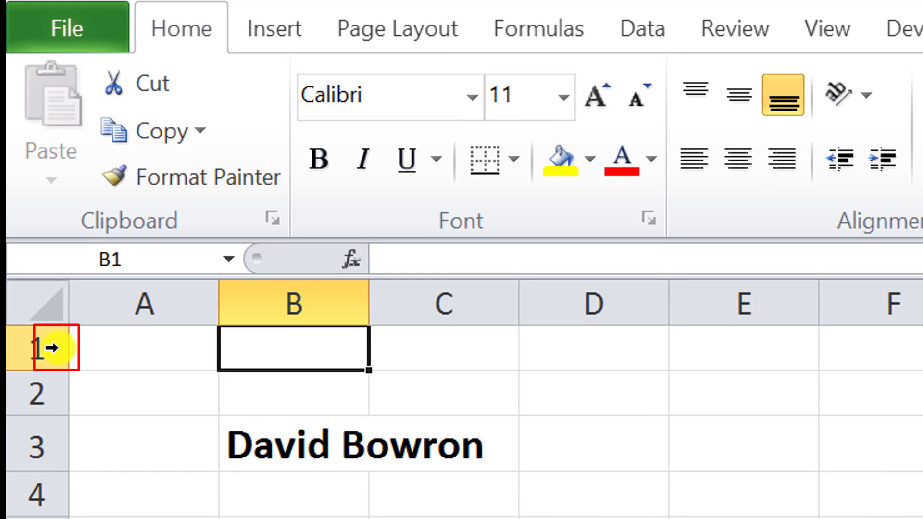
{"action": "left_click", "coordinate": [52, 347]}
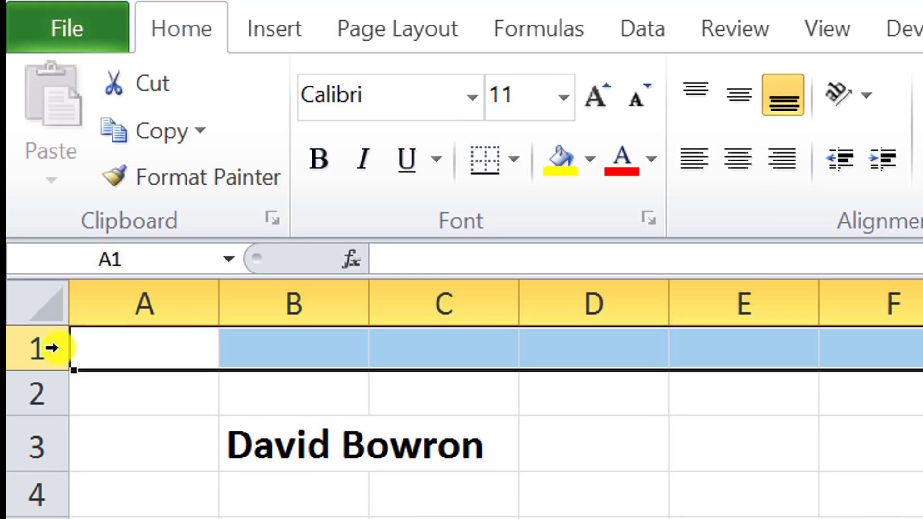
{"action": "left_click_drag", "start_coordinate": [52, 347], "coordinate": [40, 453]}
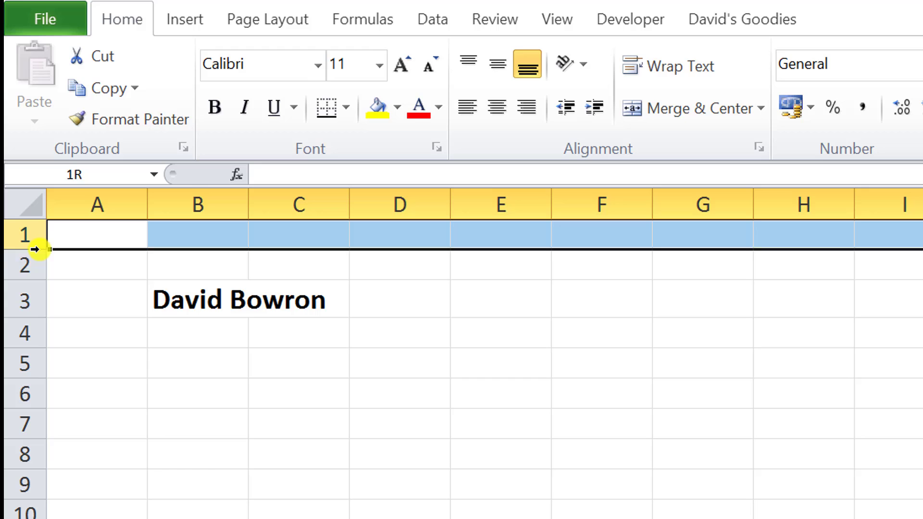
{"action": "left_click_drag", "start_coordinate": [26, 306], "coordinate": [25, 367]}
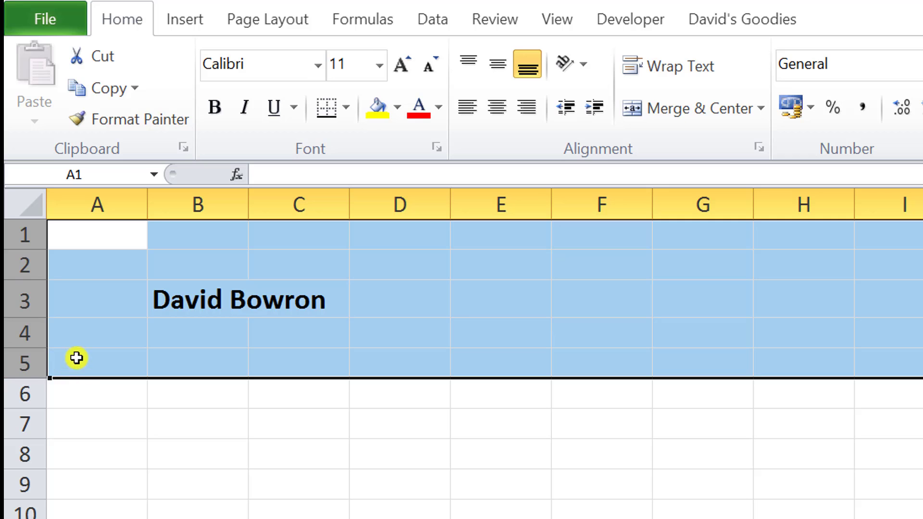
- Widen column B to fit the name and make row 3 taller, then undo the change
{"action": "left_click", "coordinate": [206, 234]}
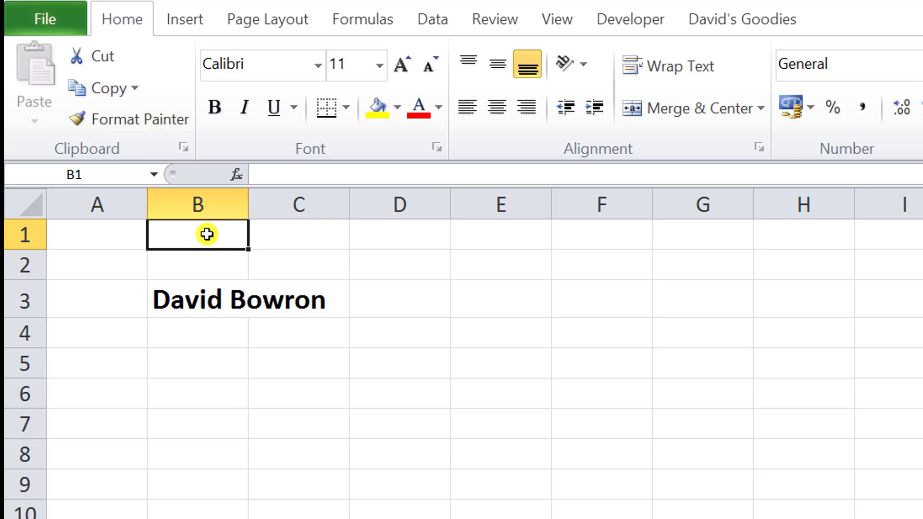
{"action": "left_click", "coordinate": [224, 294]}
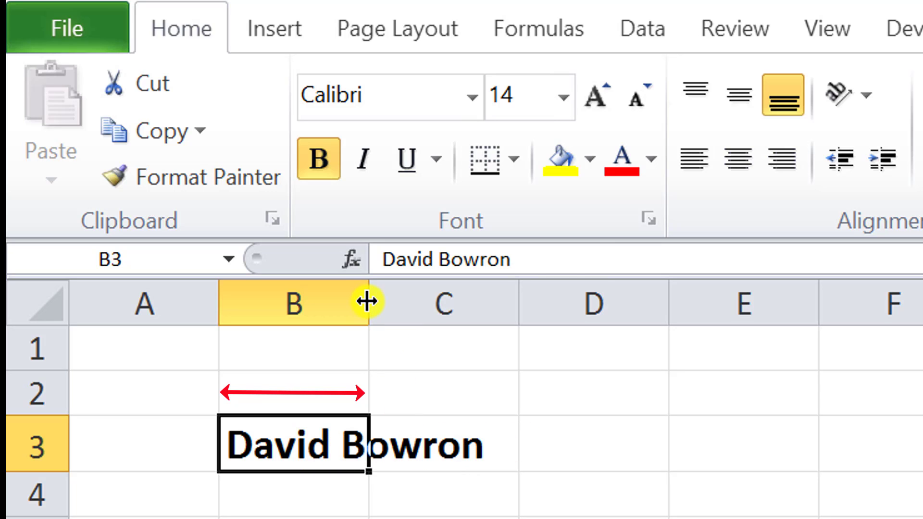
{"action": "left_click_drag", "start_coordinate": [362, 300], "coordinate": [500, 301]}
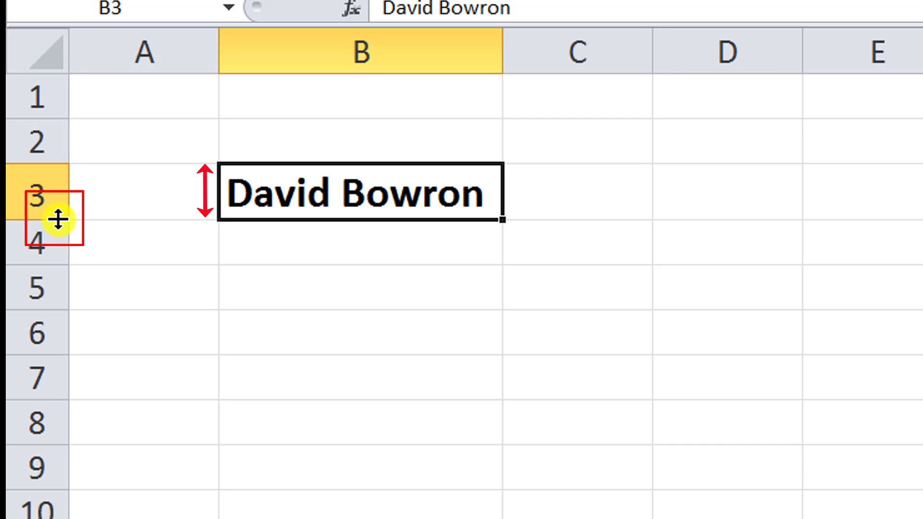
{"action": "left_click_drag", "start_coordinate": [58, 220], "coordinate": [62, 264]}
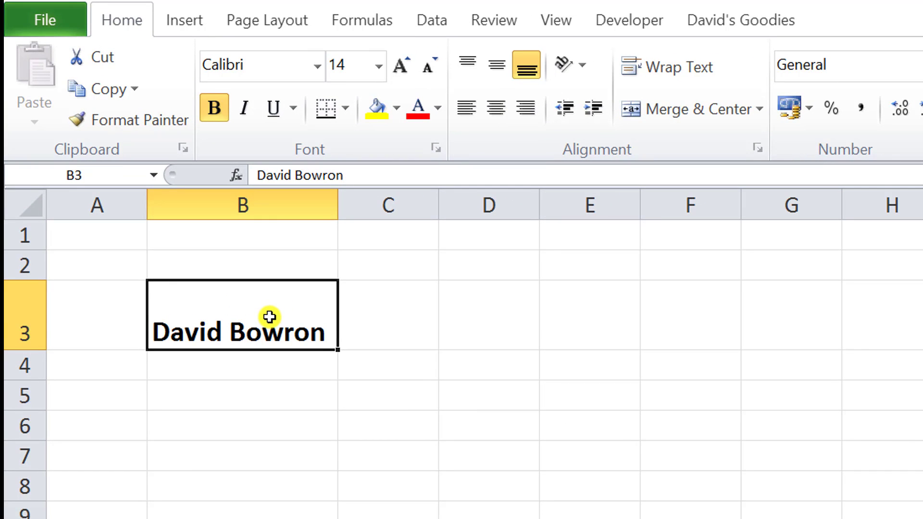
{"action": "key", "text": "ctrl+z"}
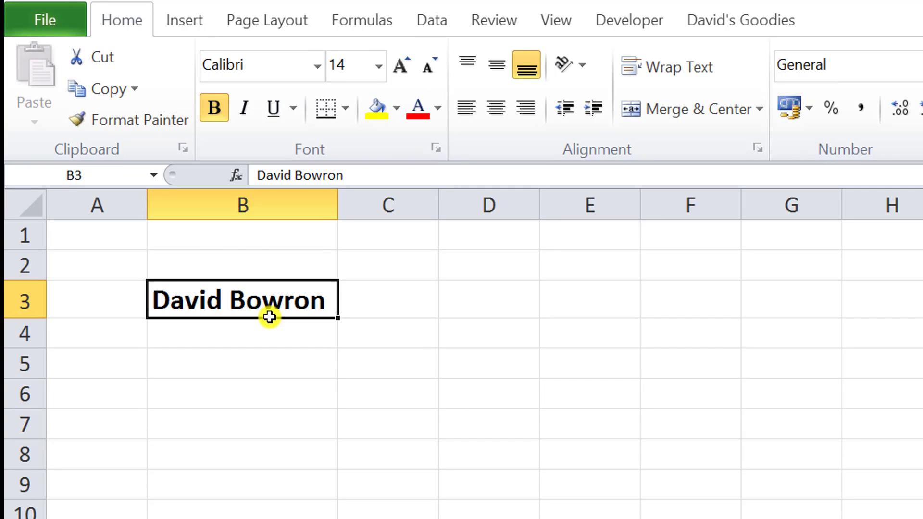
- Undo the size changes, font size and bold formatting applied to B3
{"action": "key", "text": "ctrl+z"}
{"action": "key", "text": "ctrl+y"}
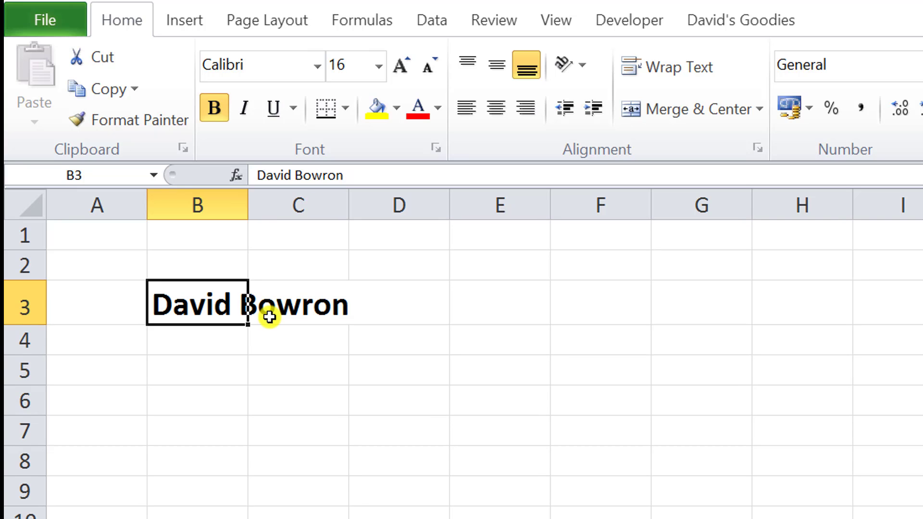
{"action": "key", "text": "ctrl+z"}
{"action": "key", "text": "ctrl+y"}
{"action": "key", "text": "ctrl+z"}
{"action": "key", "text": "ctrl+z"}
{"action": "key", "text": "ctrl+z"}
{"action": "key", "text": "ctrl+z"}
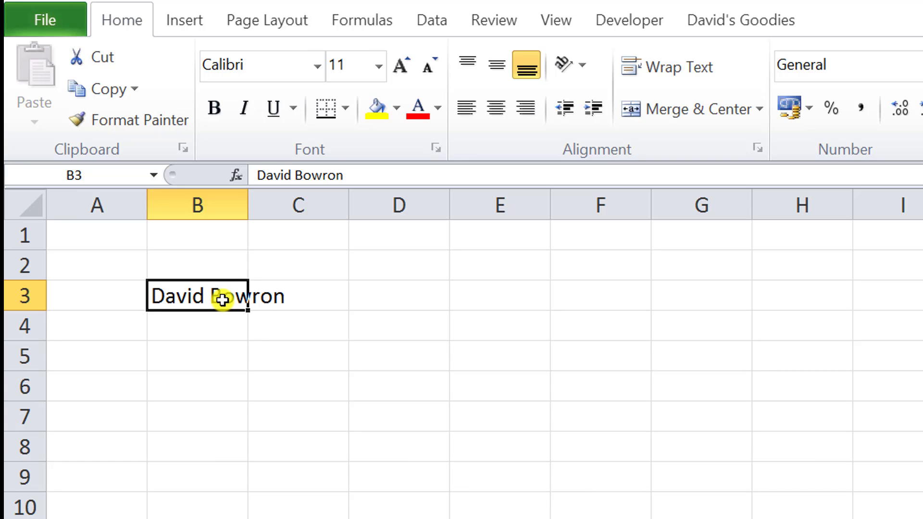
- Enter Monday in B3 and fill Tuesday through Sunday down to B9
{"action": "type", "text": "Mon"}
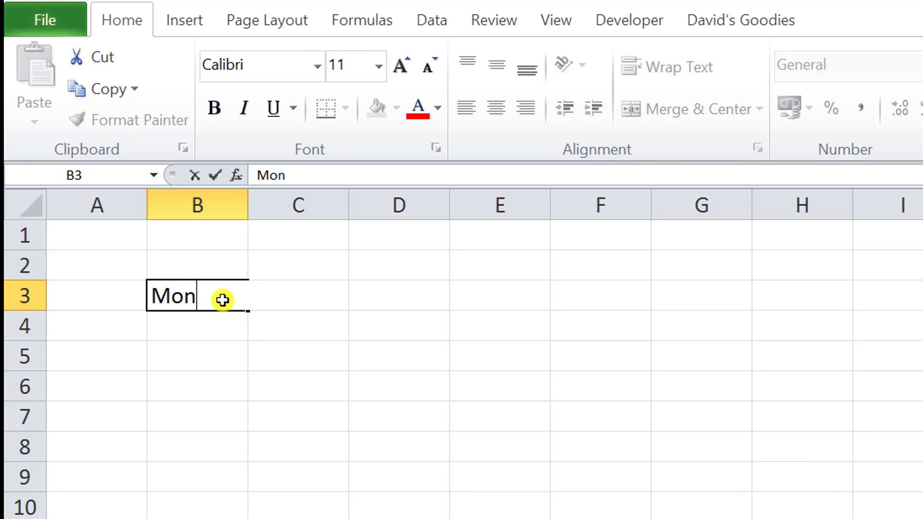
{"action": "type", "text": "day"}
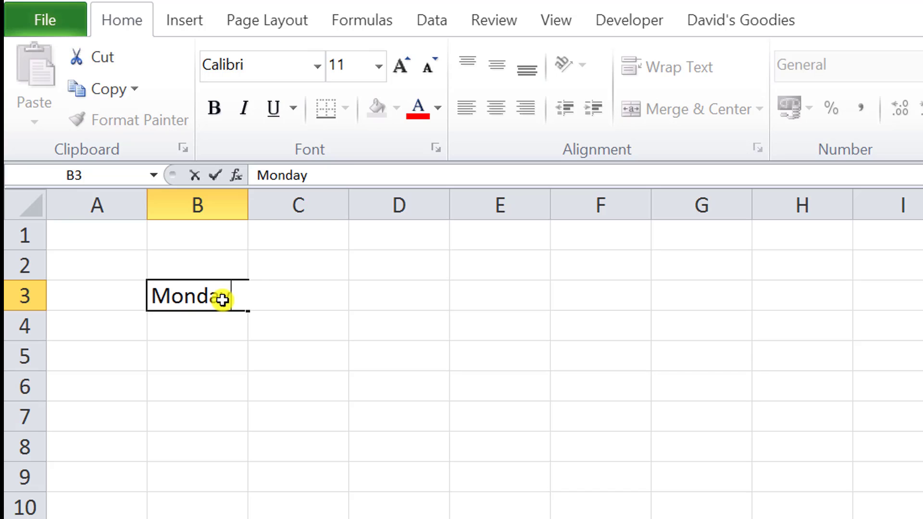
{"action": "left_click", "coordinate": [217, 174]}
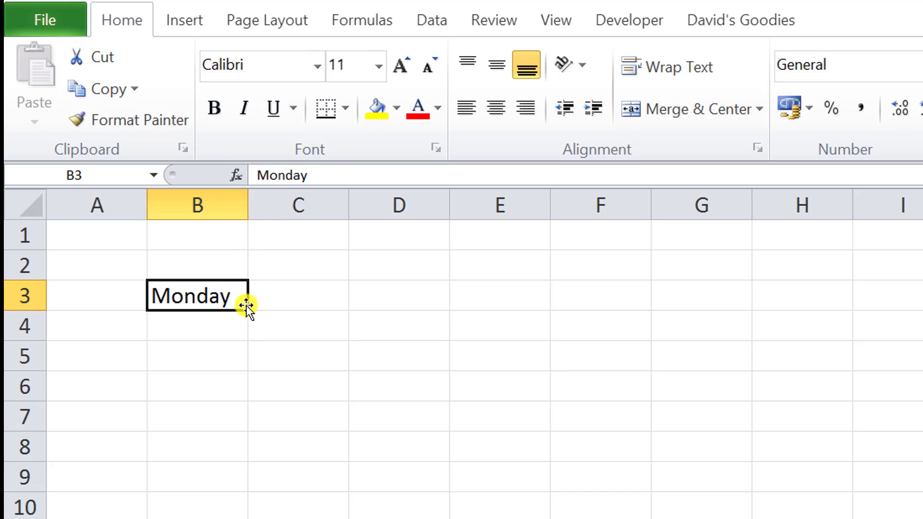
{"action": "left_click_drag", "start_coordinate": [247, 311], "coordinate": [248, 311]}
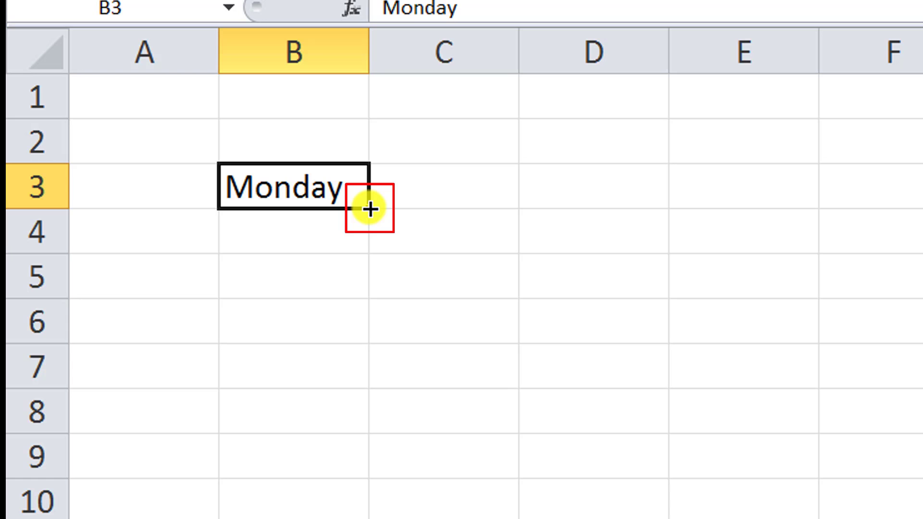
{"action": "left_click_drag", "start_coordinate": [370, 209], "coordinate": [389, 477]}
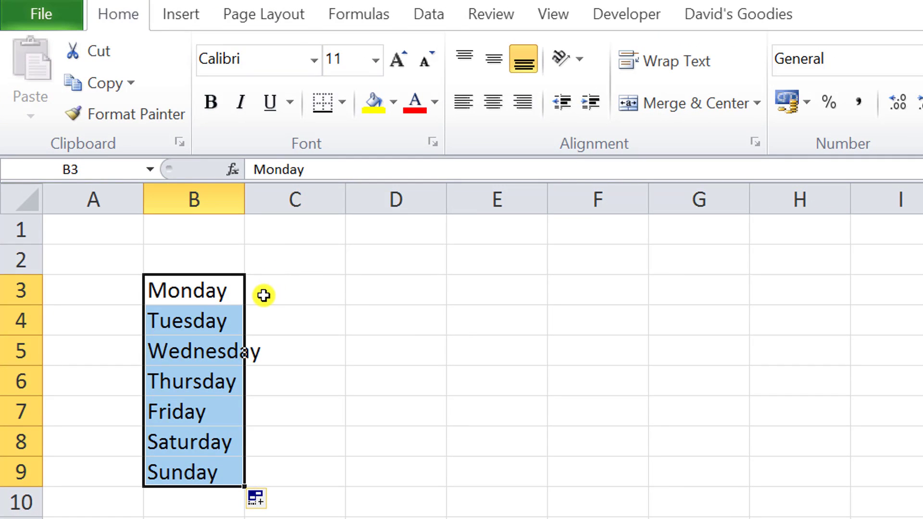
{"action": "left_click", "coordinate": [263, 295]}
{"action": "left_click", "coordinate": [220, 290]}
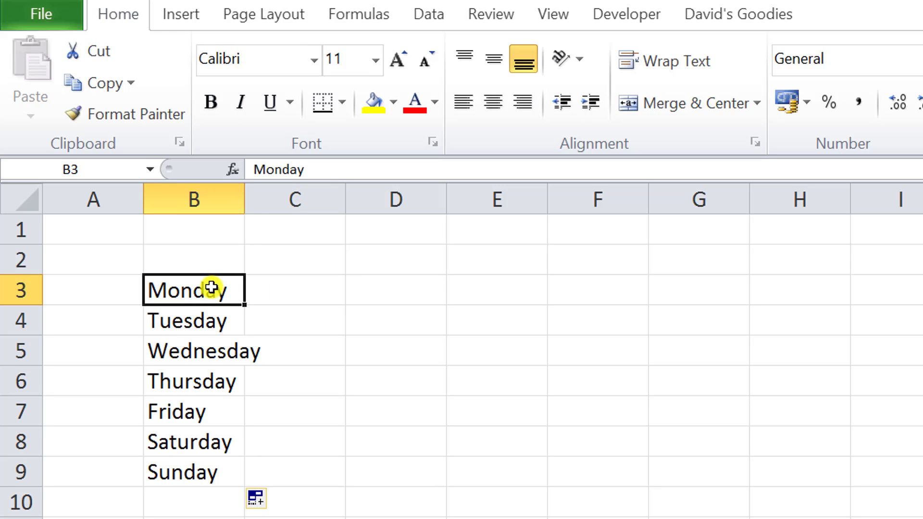
{"action": "left_click_drag", "start_coordinate": [211, 287], "coordinate": [204, 468]}
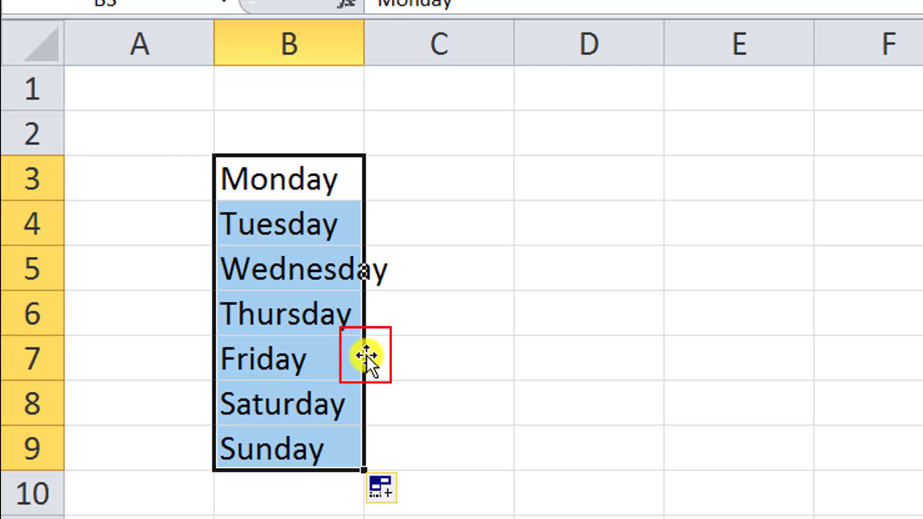
{"action": "left_click_drag", "start_coordinate": [367, 356], "coordinate": [531, 356]}
{"action": "left_click_drag", "start_coordinate": [648, 366], "coordinate": [721, 354]}
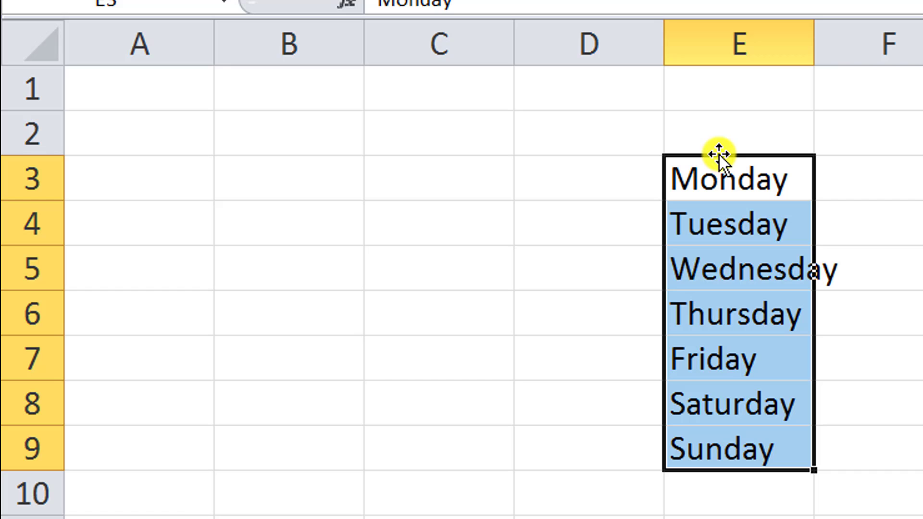
{"action": "left_click_drag", "start_coordinate": [718, 154], "coordinate": [286, 171]}
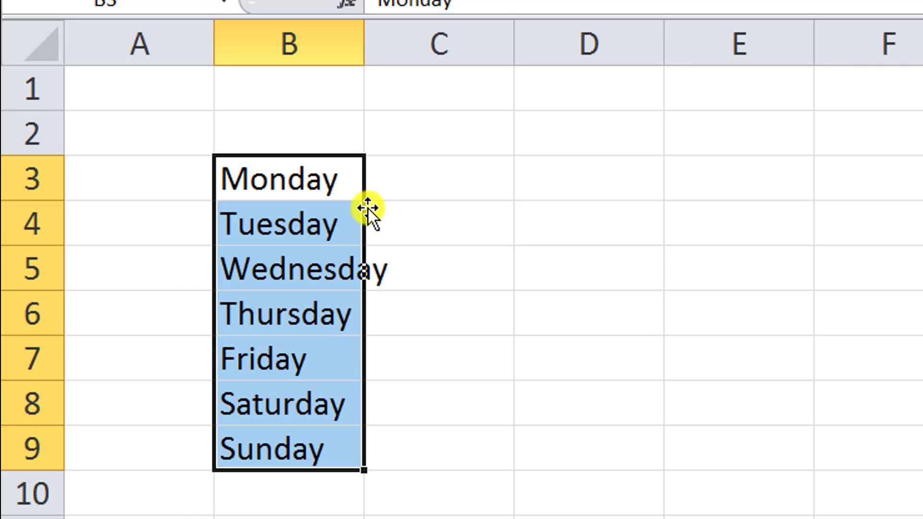
- Ctrl-drag the B3:B9 weekday list to copy it into E3:E9
{"action": "left_click_drag", "start_coordinate": [368, 208], "coordinate": [701, 214]}
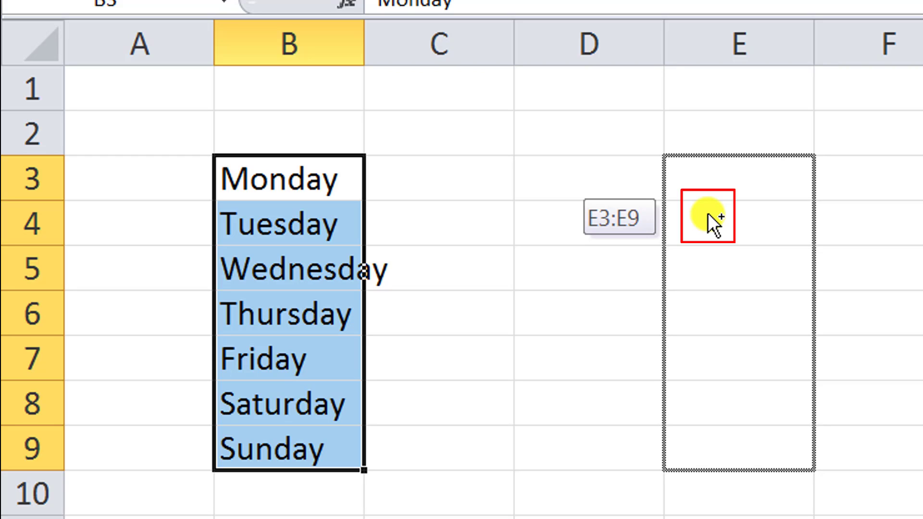
{"action": "left_click_drag", "start_coordinate": [707, 212], "coordinate": [708, 213]}
{"action": "key", "text": "ctrl"}
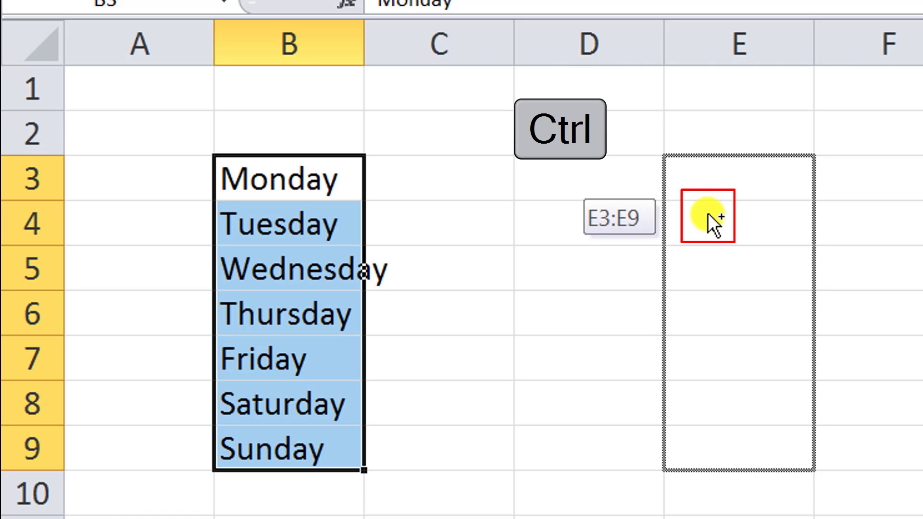
{"action": "left_click_drag", "start_coordinate": [707, 213], "coordinate": [707, 213]}
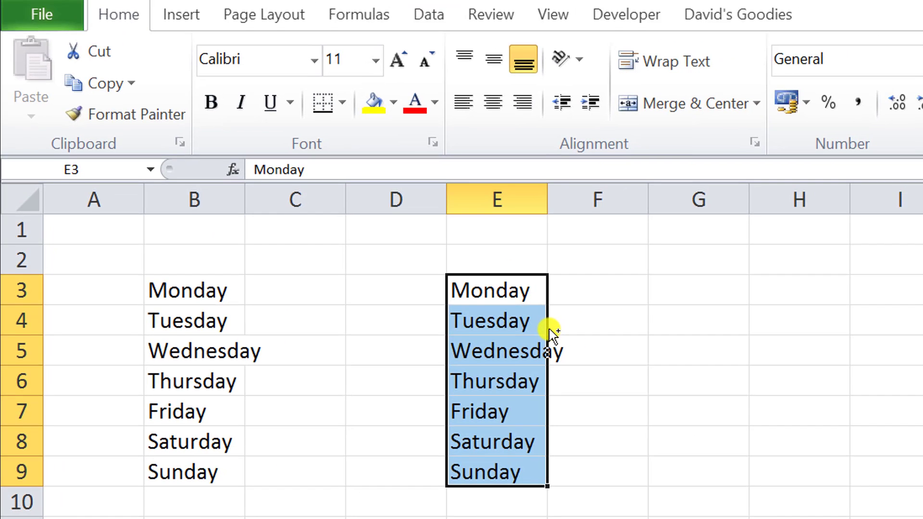
- Make extra copies of the days in B12:B18 and E12:E18, then undo them
{"action": "left_click_drag", "start_coordinate": [552, 332], "coordinate": [211, 518]}
{"action": "left_click_drag", "start_coordinate": [210, 346], "coordinate": [469, 358]}
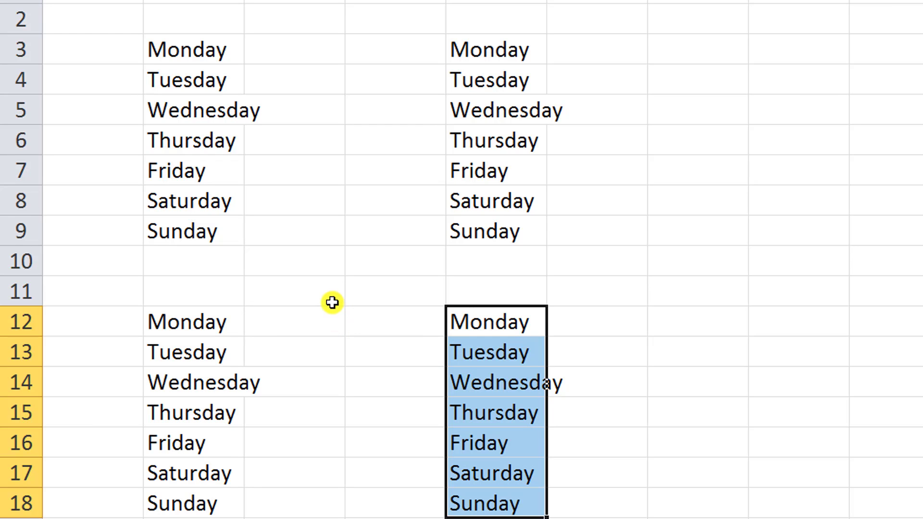
{"action": "key", "text": "ctrl+z"}
{"action": "key", "text": "ctrl+z"}
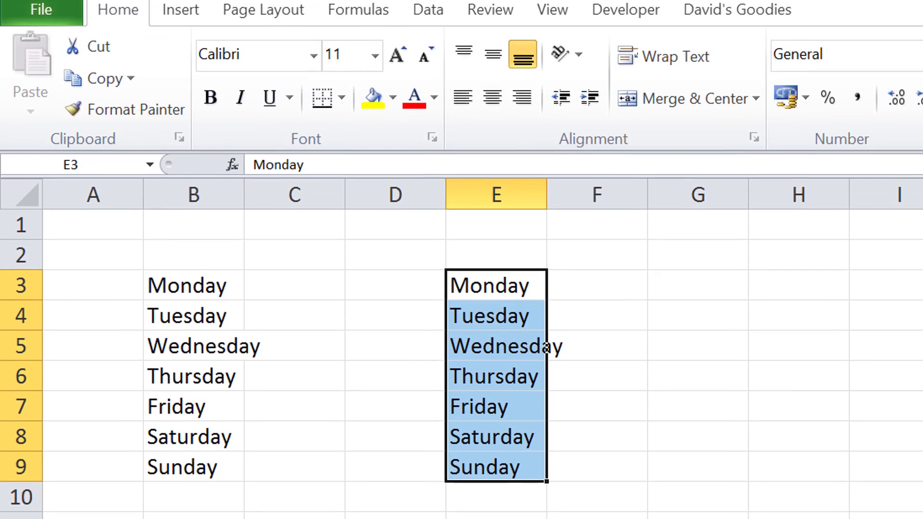
- Drop the E3:E9 copy back onto B3:B9 and split the window horizontally below row 12
{"action": "left_click_drag", "start_coordinate": [546, 352], "coordinate": [244, 352]}
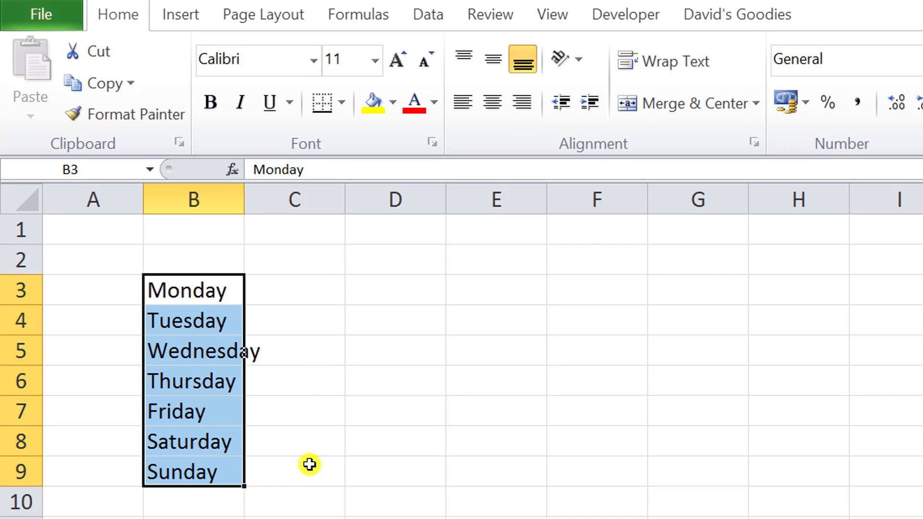
{"action": "left_click", "coordinate": [226, 294]}
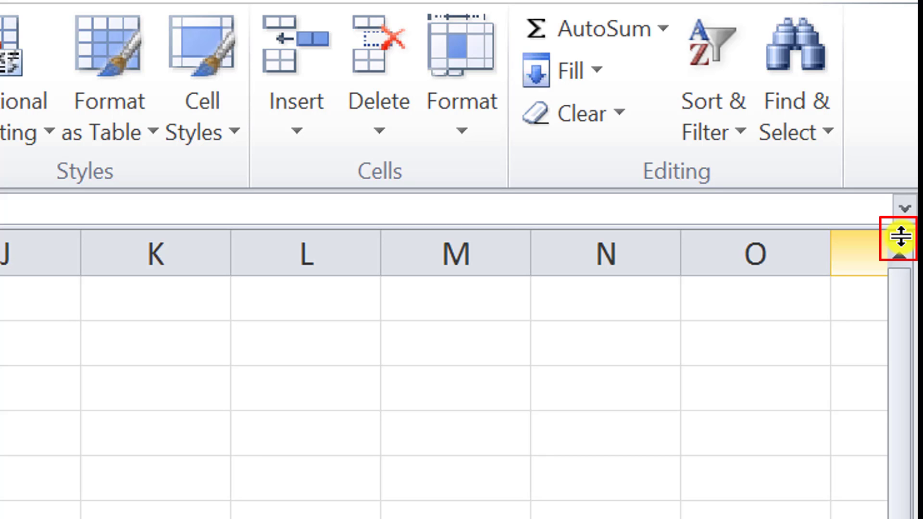
{"action": "mouse_move", "coordinate": [900, 236]}
{"action": "left_mouse_down"}
{"action": "mouse_move", "coordinate": [899, 265]}
{"action": "mouse_move", "coordinate": [881, 292]}
{"action": "mouse_move", "coordinate": [879, 363]}
{"action": "left_mouse_up"}
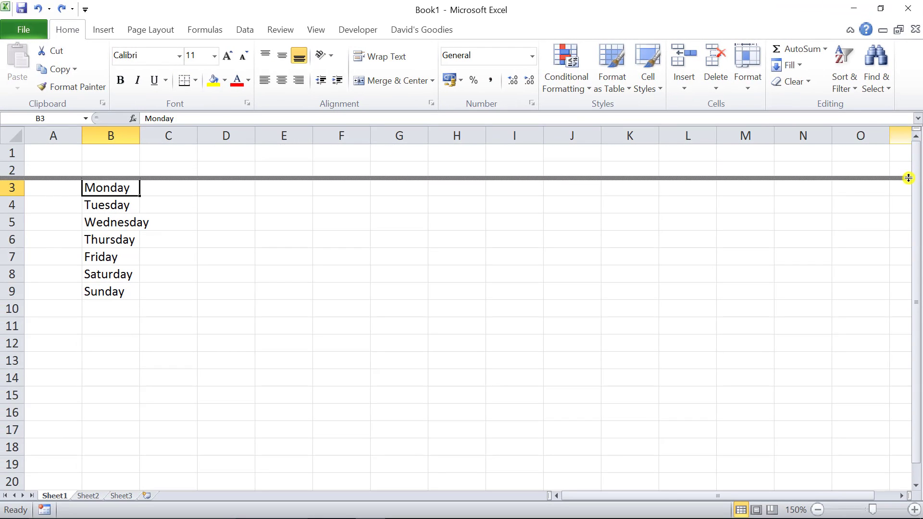
{"action": "left_click_drag", "start_coordinate": [908, 178], "coordinate": [904, 354]}
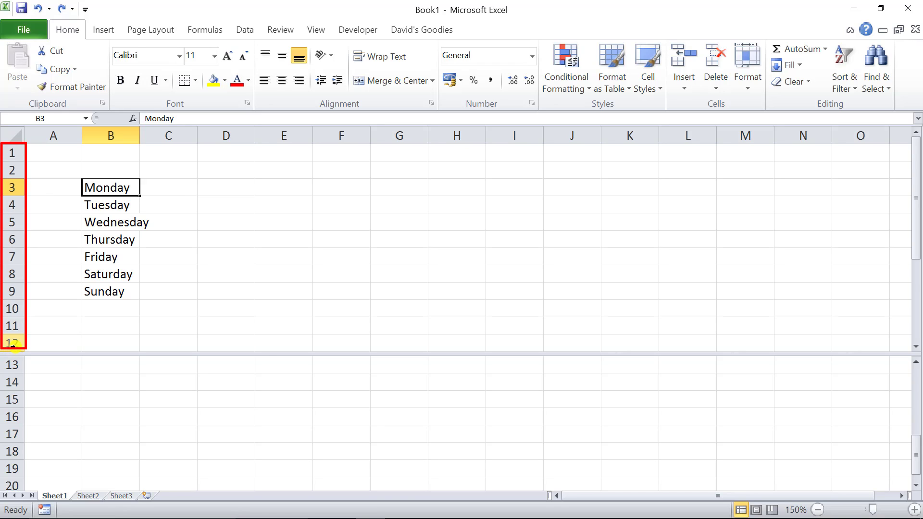
- Jump the lower pane from A13 to the sheet's last row, 1048576
{"action": "left_click", "coordinate": [46, 366]}
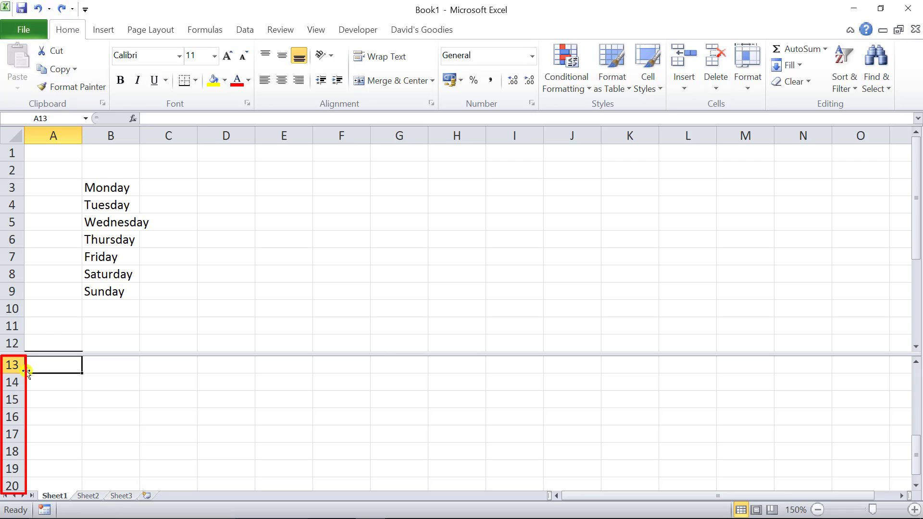
{"action": "key", "text": "ctrl+Down"}
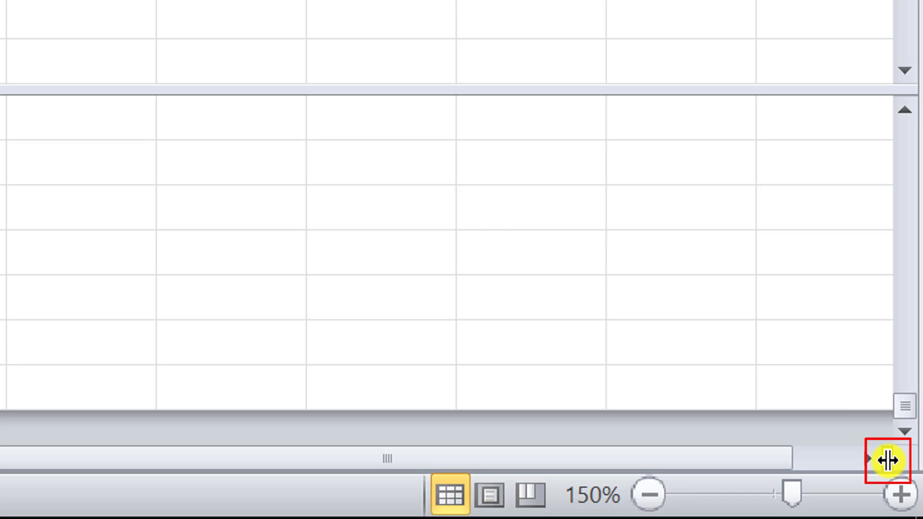
- Split the window vertically, jump the right pane to column XFD, and adjust splits to row 9 and column F
{"action": "left_click_drag", "start_coordinate": [887, 460], "coordinate": [434, 450]}
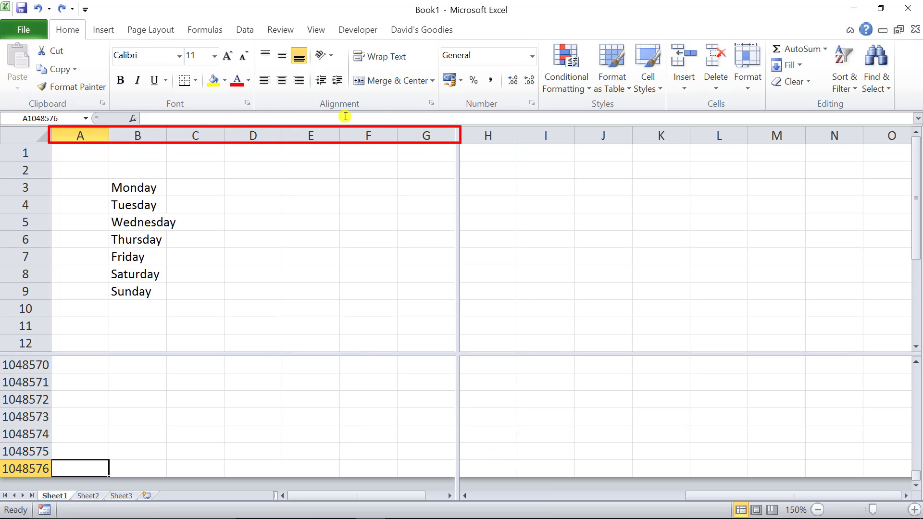
{"action": "left_click", "coordinate": [526, 240]}
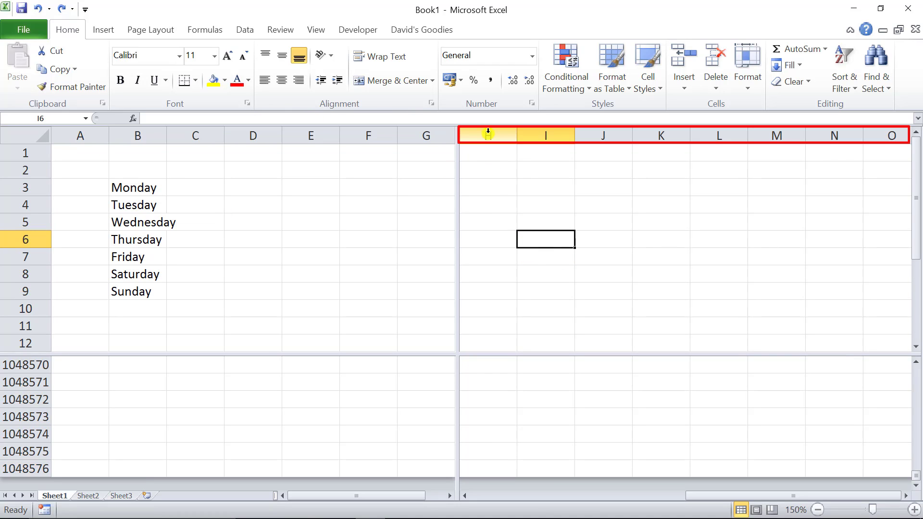
{"action": "key", "text": "ctrl+Right"}
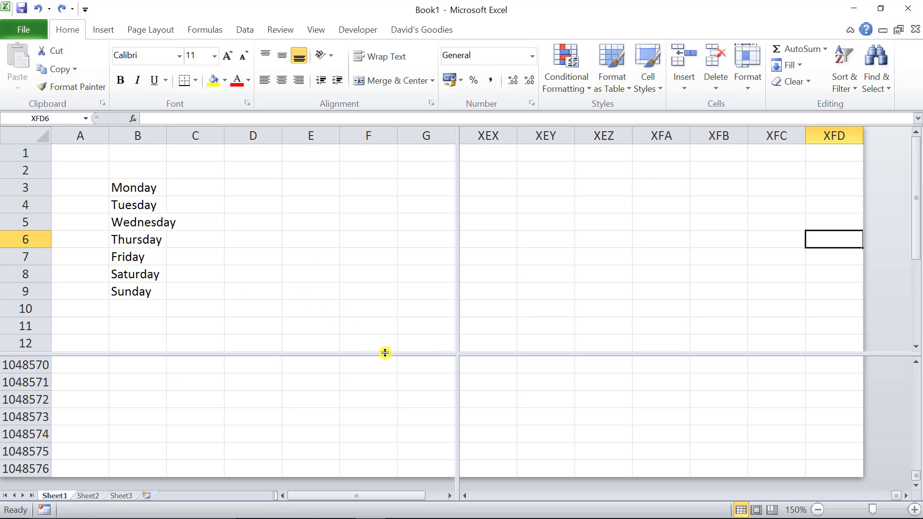
{"action": "left_click_drag", "start_coordinate": [385, 354], "coordinate": [373, 284]}
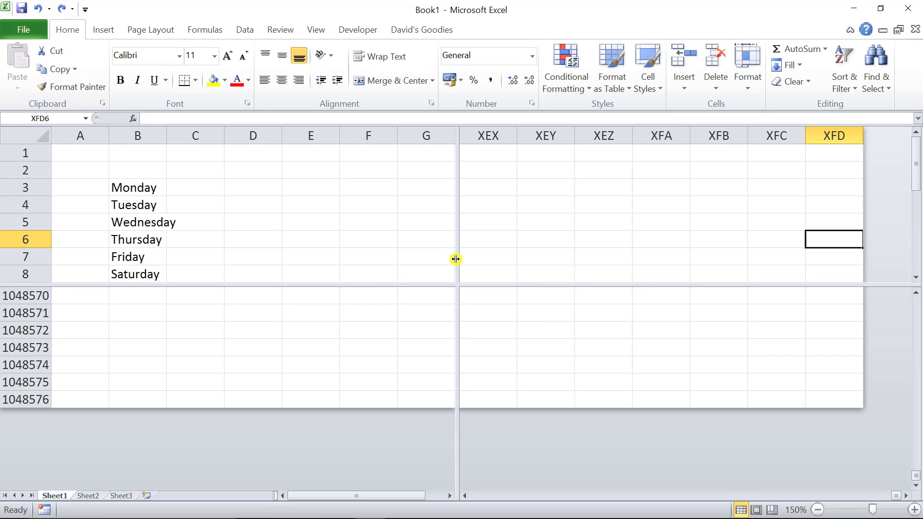
{"action": "left_click_drag", "start_coordinate": [456, 259], "coordinate": [530, 256]}
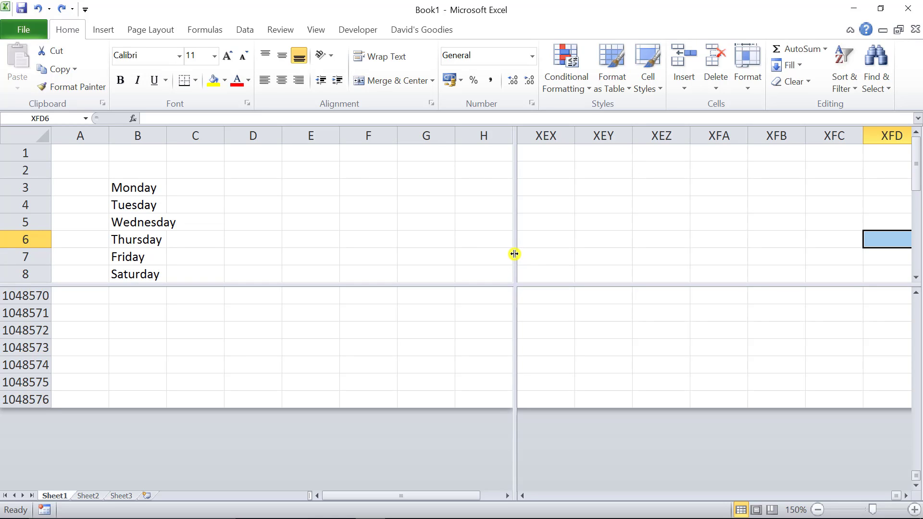
- Remove the vertical and horizontal splits, re-split into four panes at G/H, then clear both at once
{"action": "double_click", "coordinate": [514, 253]}
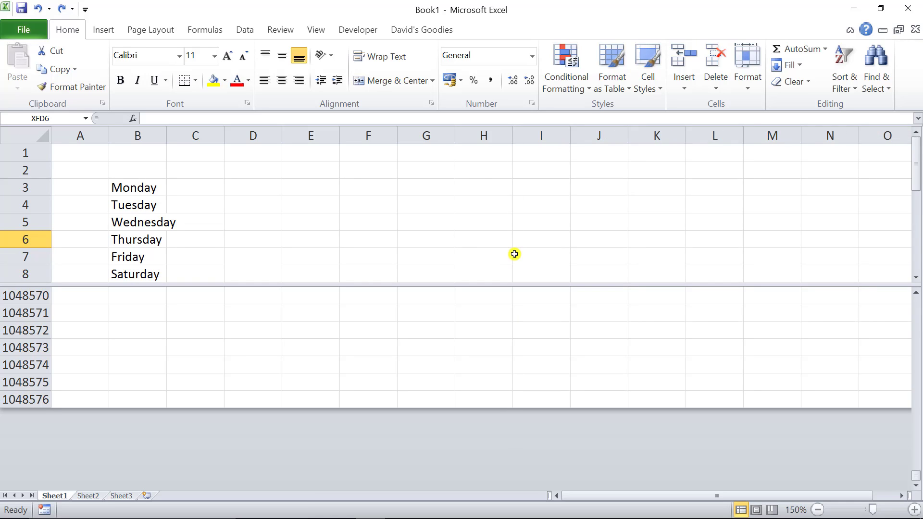
{"action": "double_click", "coordinate": [519, 285]}
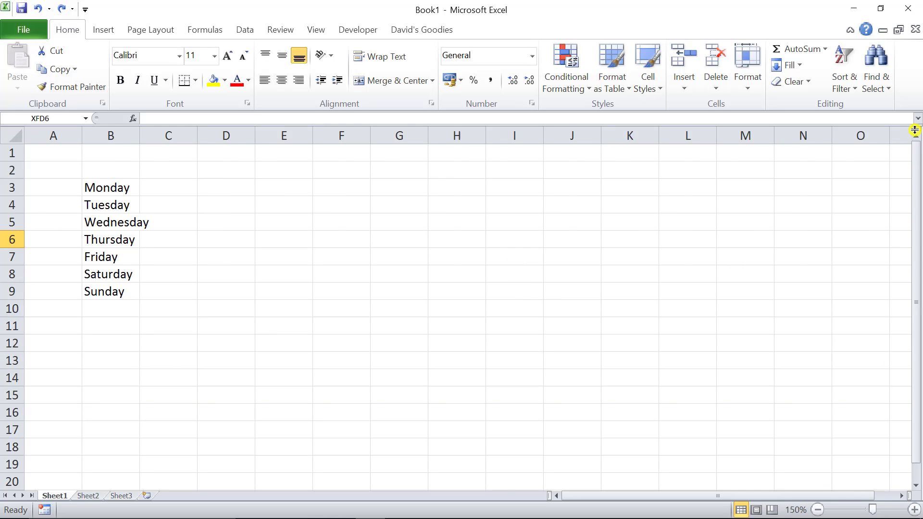
{"action": "mouse_move", "coordinate": [916, 128]}
{"action": "left_mouse_down"}
{"action": "mouse_move", "coordinate": [853, 250]}
{"action": "mouse_move", "coordinate": [855, 300]}
{"action": "left_mouse_up"}
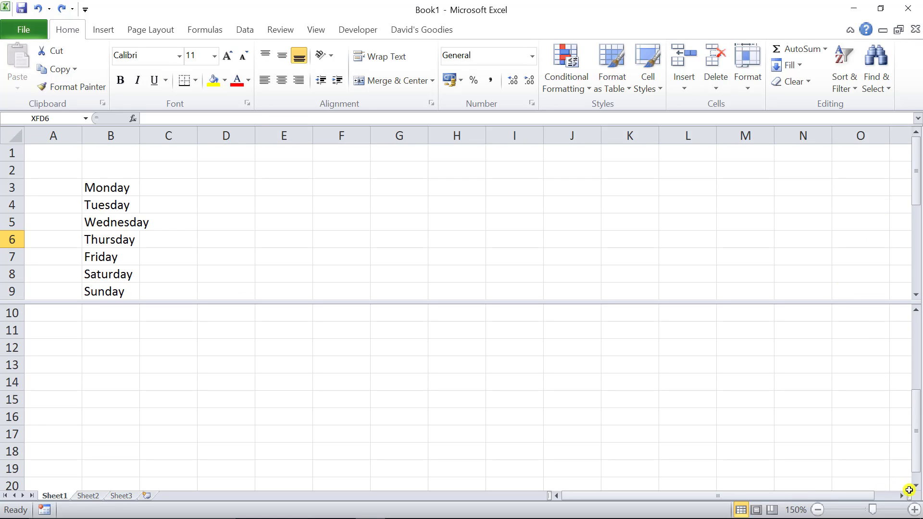
{"action": "left_click_drag", "start_coordinate": [912, 500], "coordinate": [430, 375]}
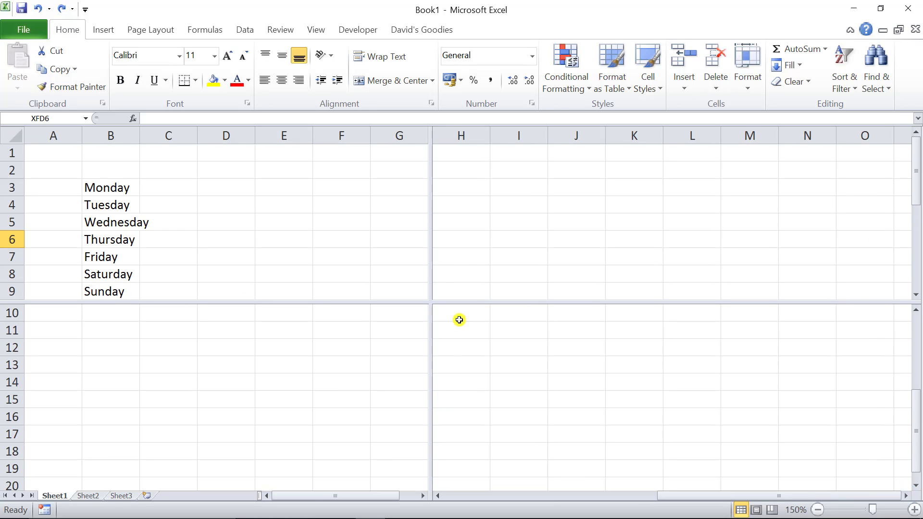
{"action": "double_click", "coordinate": [430, 301]}
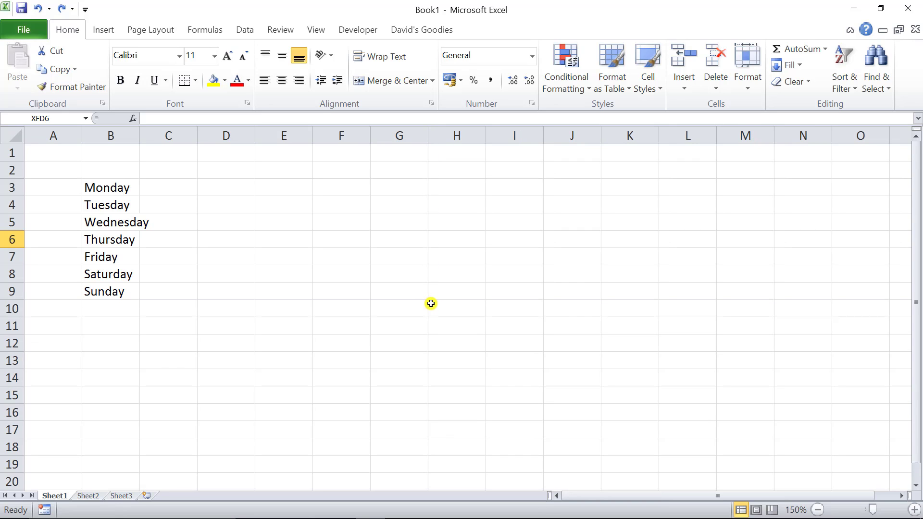